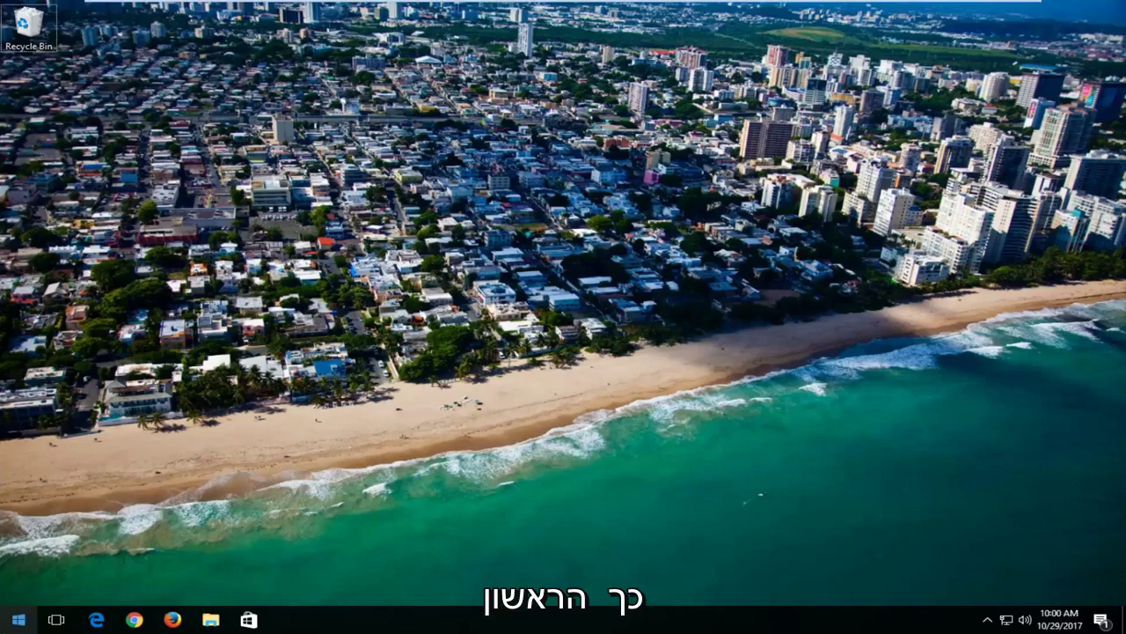
Step: Search Start for 'msconfig' and launch System Configuration
{"action": "left_click", "coordinate": [14, 621]}
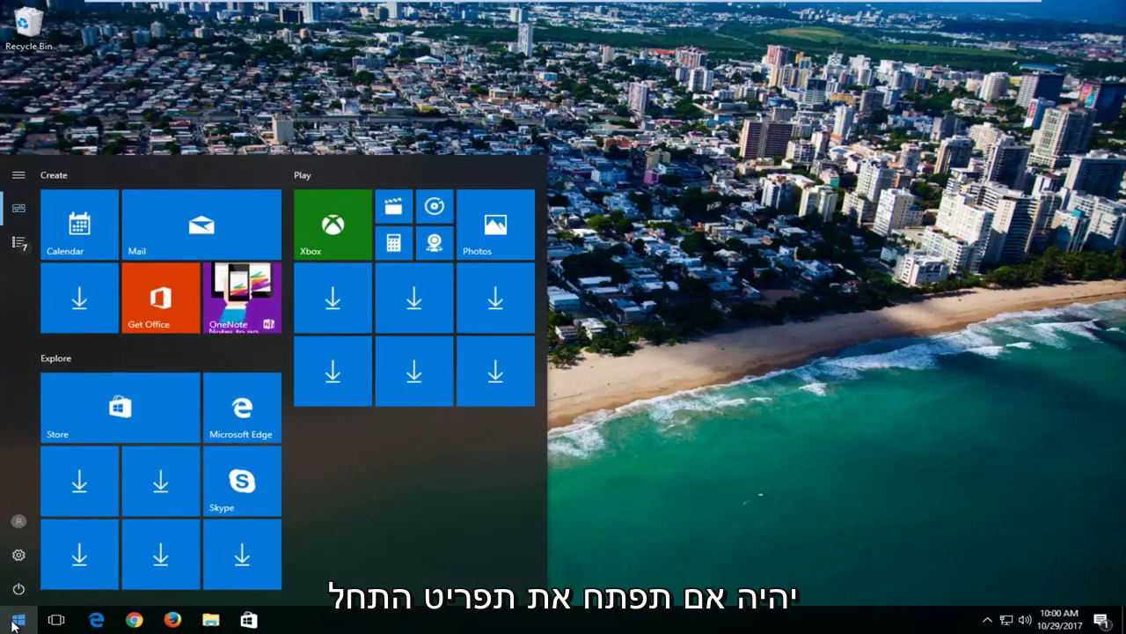
{"action": "type", "text": "msconfig"}
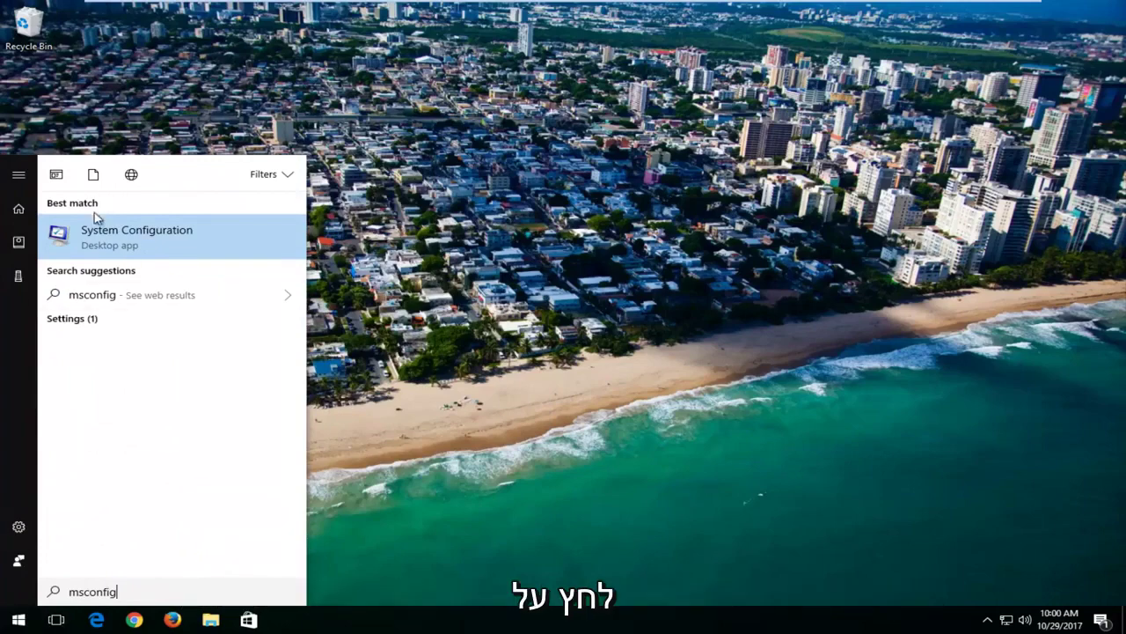
{"action": "left_click", "coordinate": [107, 236]}
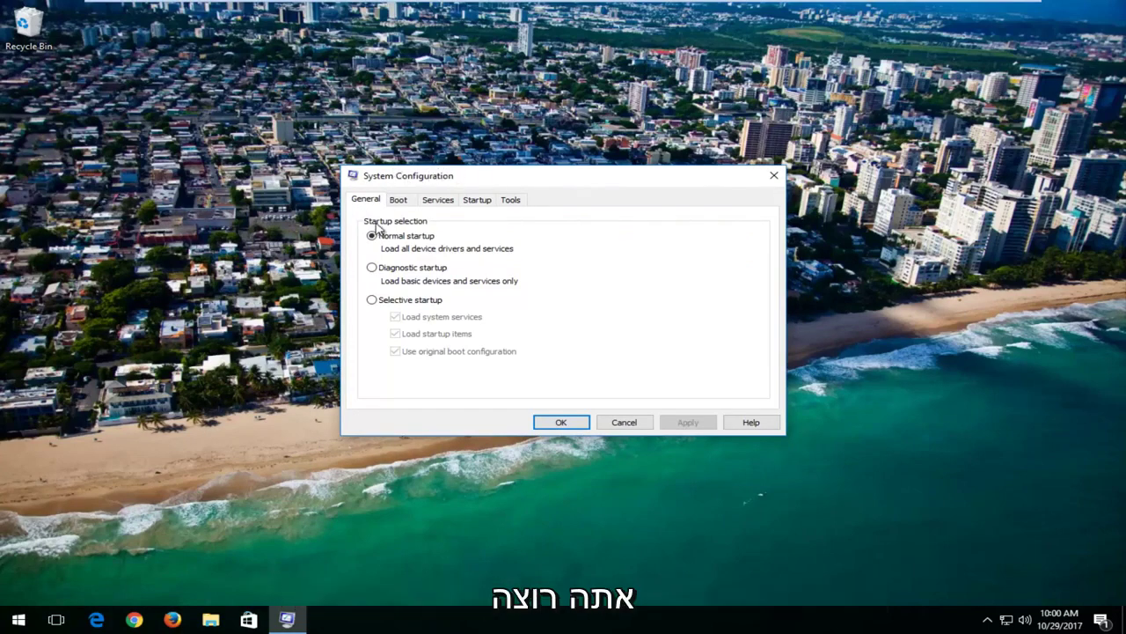
Step: Enable Safe boot with the Network option, apply it, and exit without restarting
{"action": "left_click", "coordinate": [401, 201]}
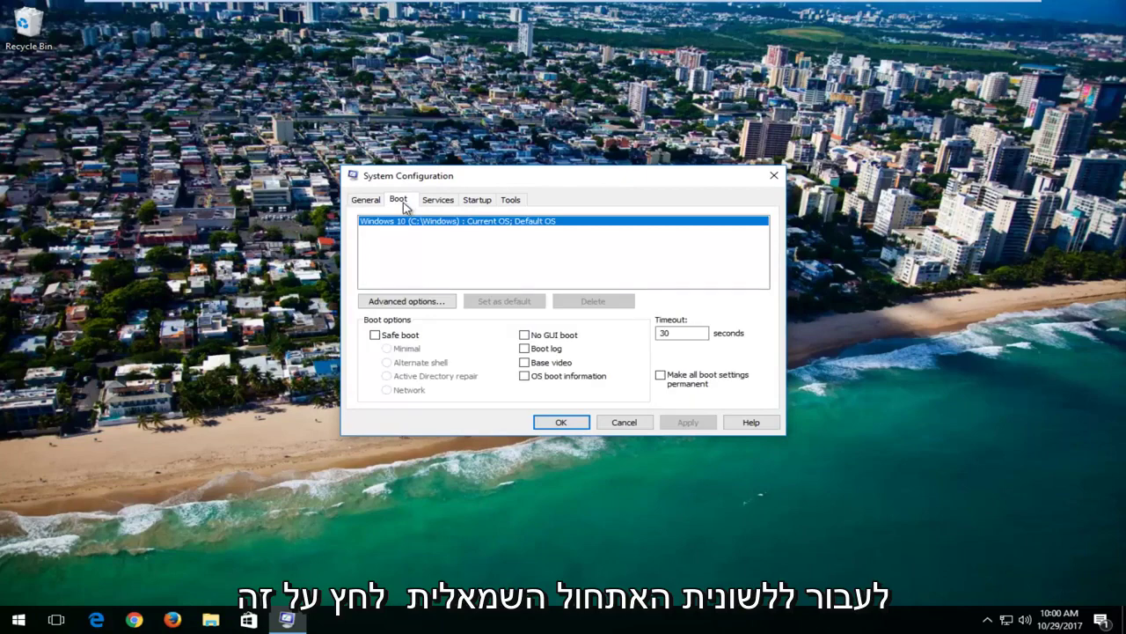
{"action": "left_click", "coordinate": [376, 336]}
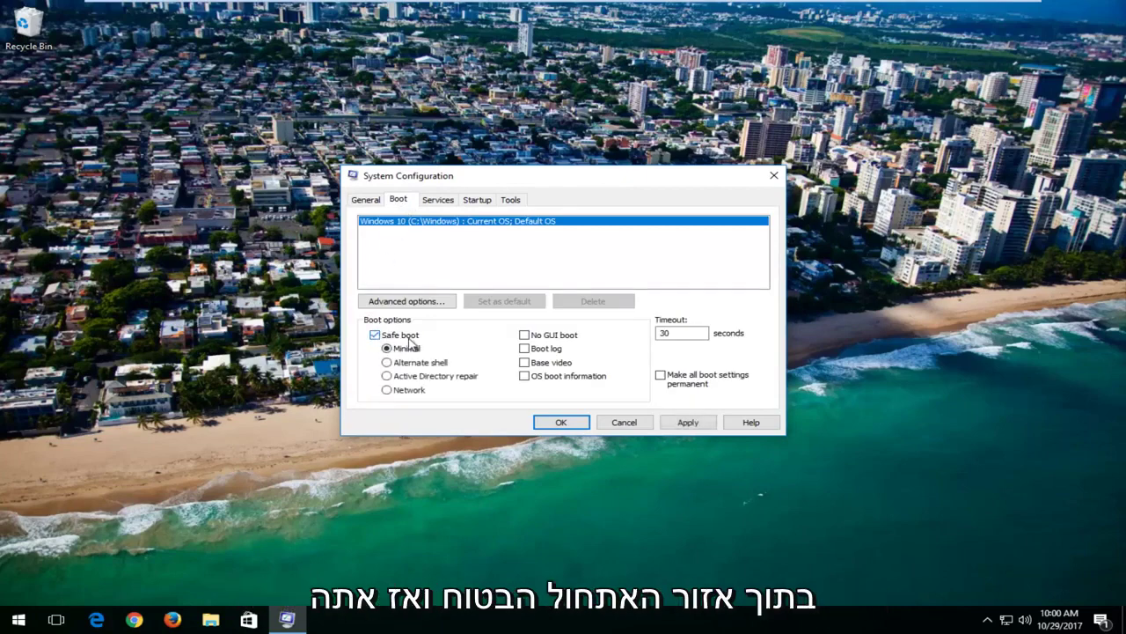
{"action": "left_click", "coordinate": [387, 390]}
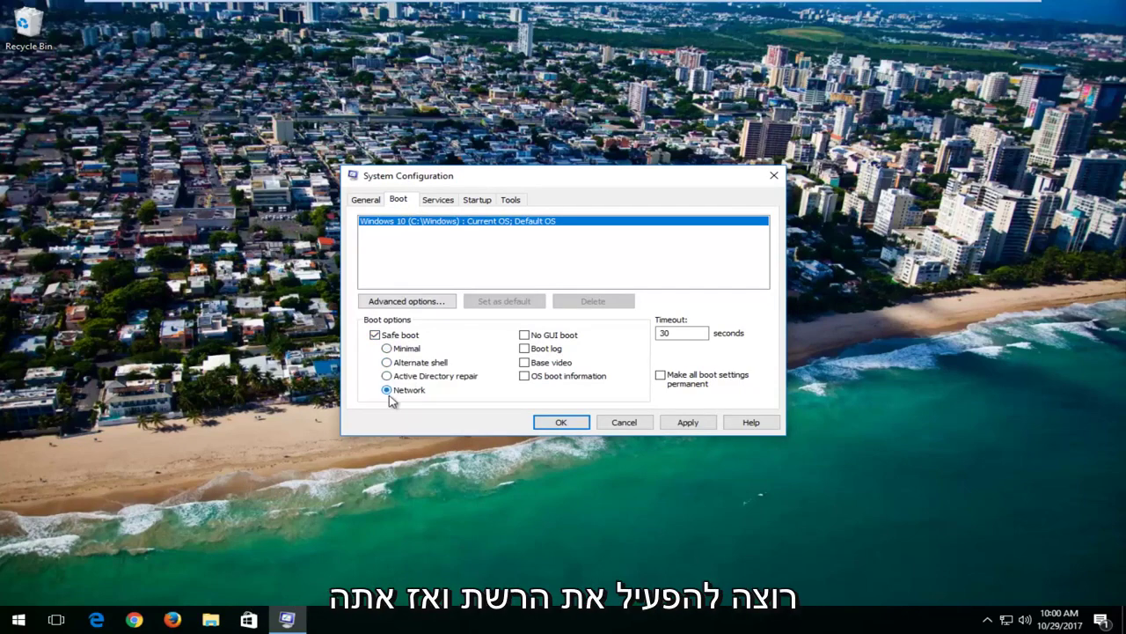
{"action": "left_click", "coordinate": [688, 423]}
{"action": "left_click", "coordinate": [563, 422]}
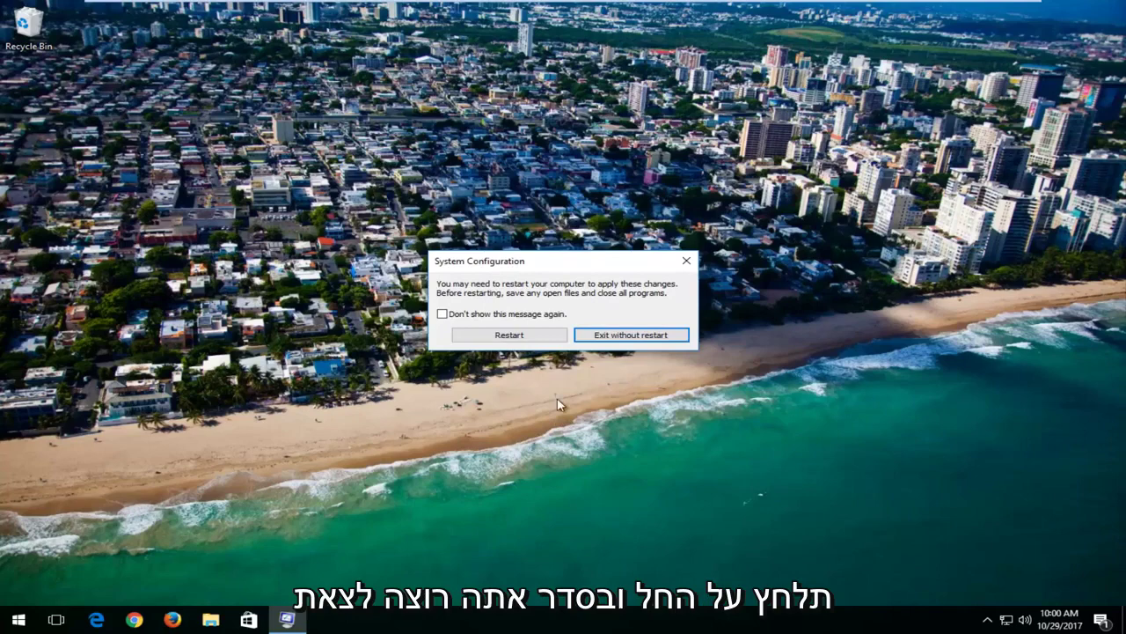
{"action": "left_click", "coordinate": [594, 335]}
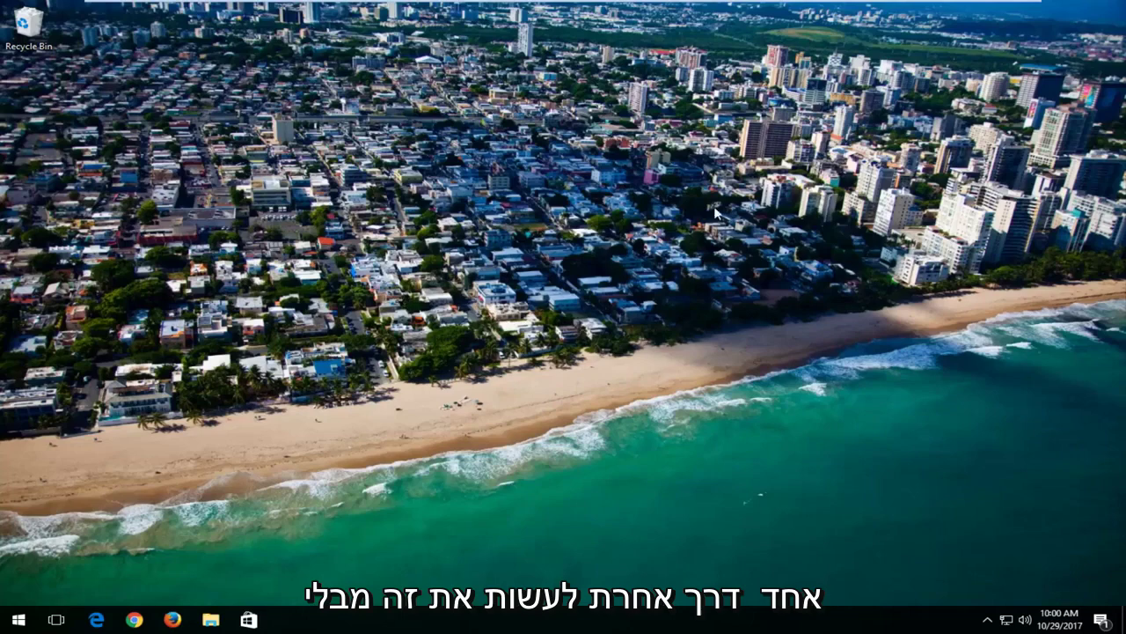
Step: Use the Start menu power options to Shift-restart the PC into recovery
{"action": "left_click", "coordinate": [18, 619]}
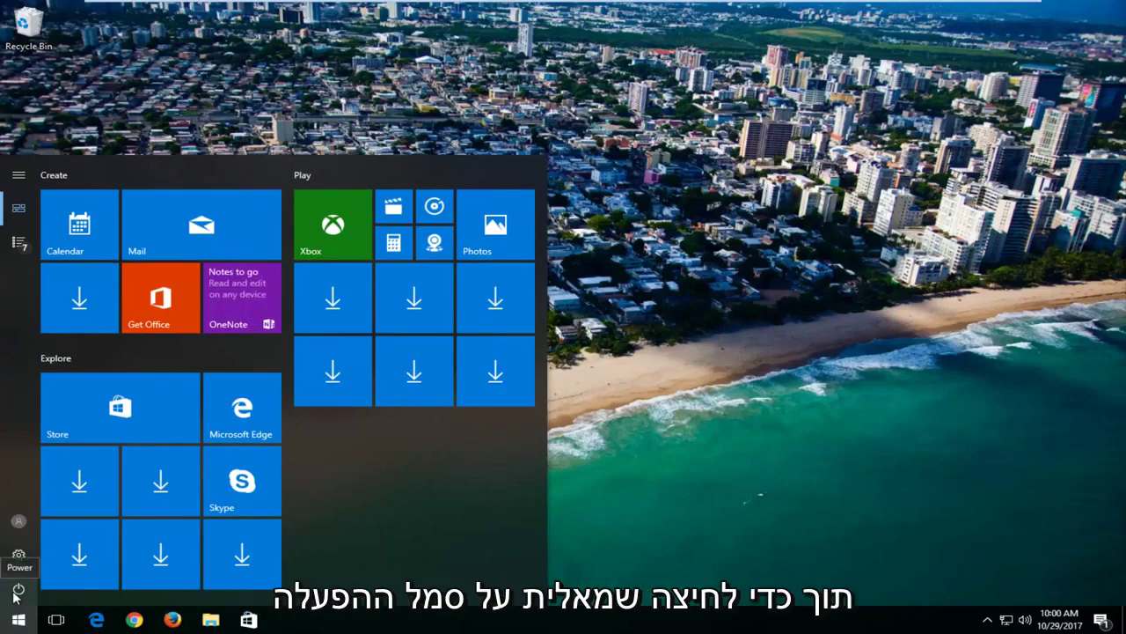
{"action": "left_click", "coordinate": [17, 592]}
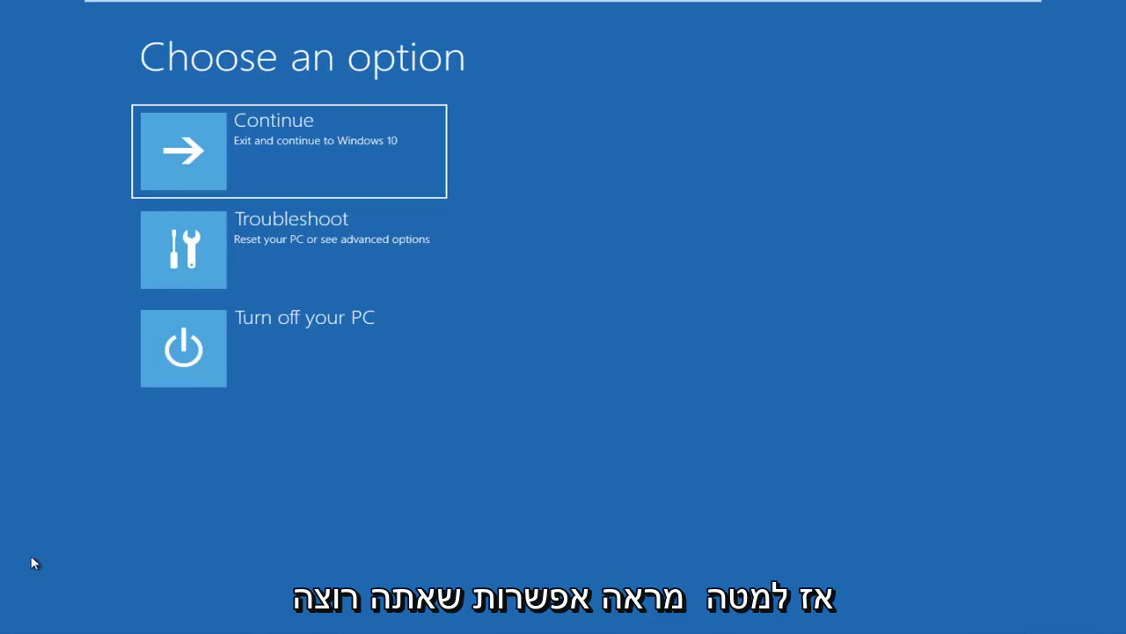
Step: Go to Troubleshoot > Advanced options > Startup Settings and restart
{"action": "left_click", "coordinate": [292, 250]}
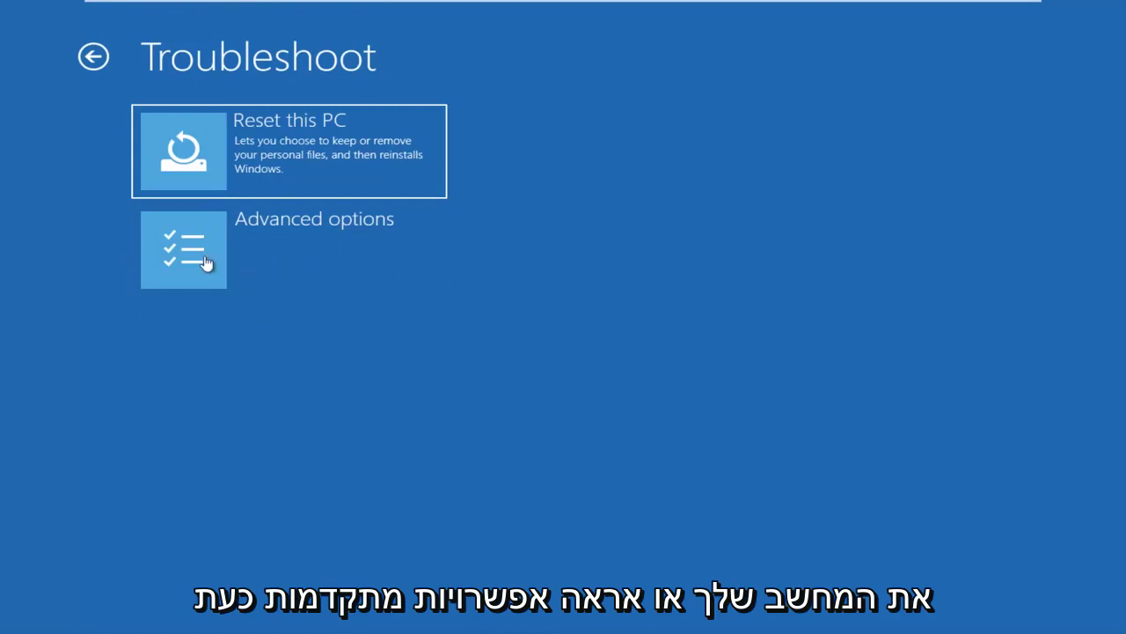
{"action": "left_click", "coordinate": [272, 255]}
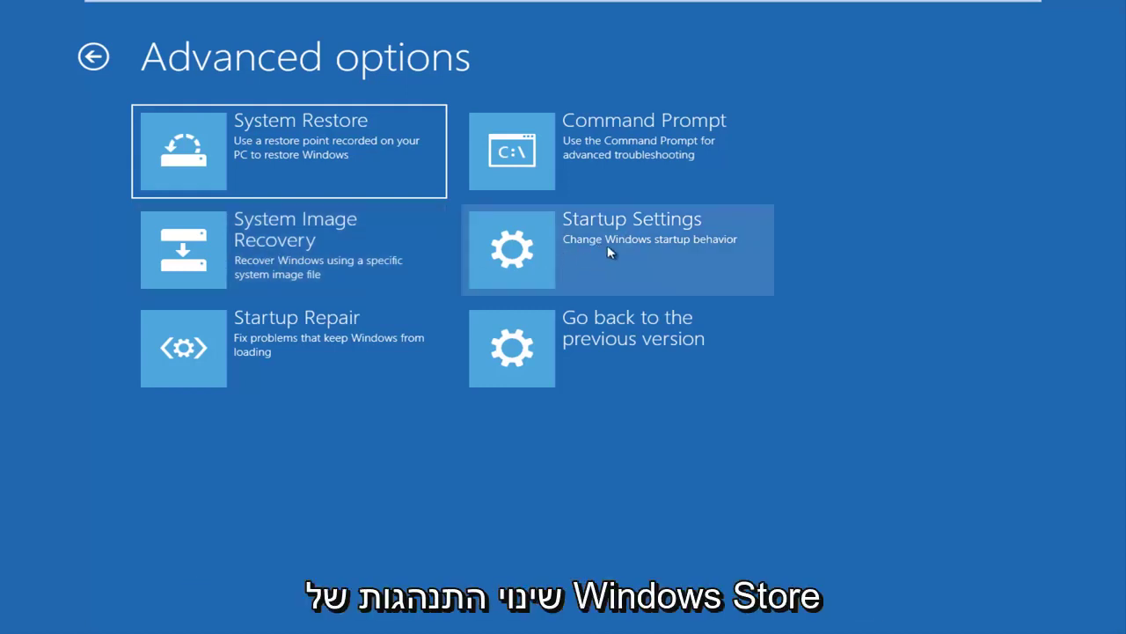
{"action": "left_click", "coordinate": [568, 241]}
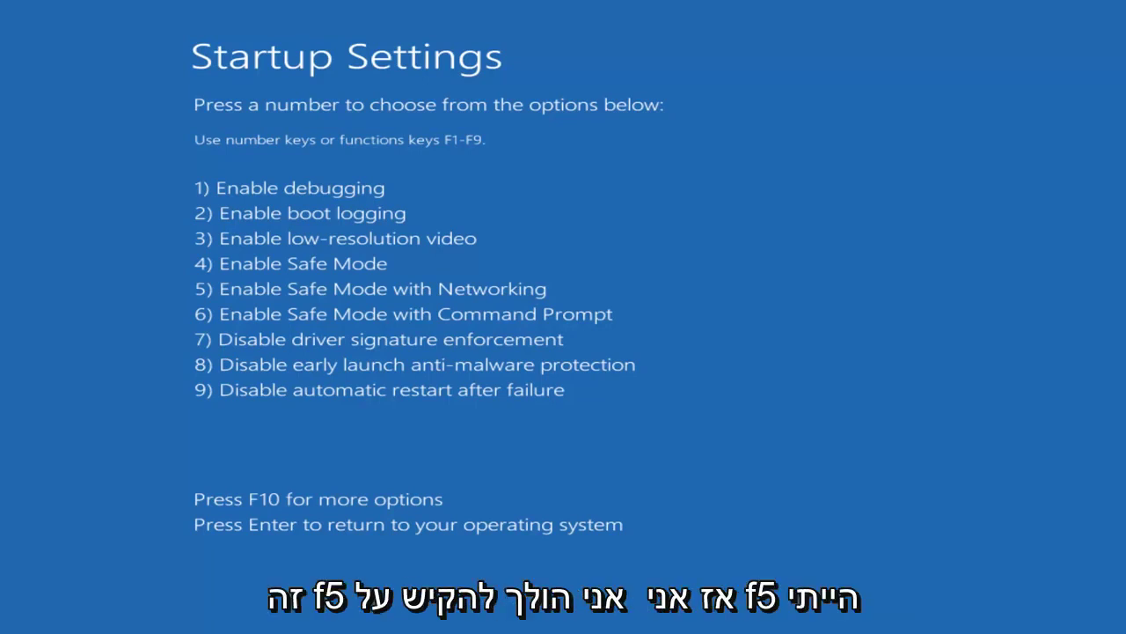
Step: Choose option 5, Enable Safe Mode with Networking, with F5
{"action": "key", "text": "F5"}
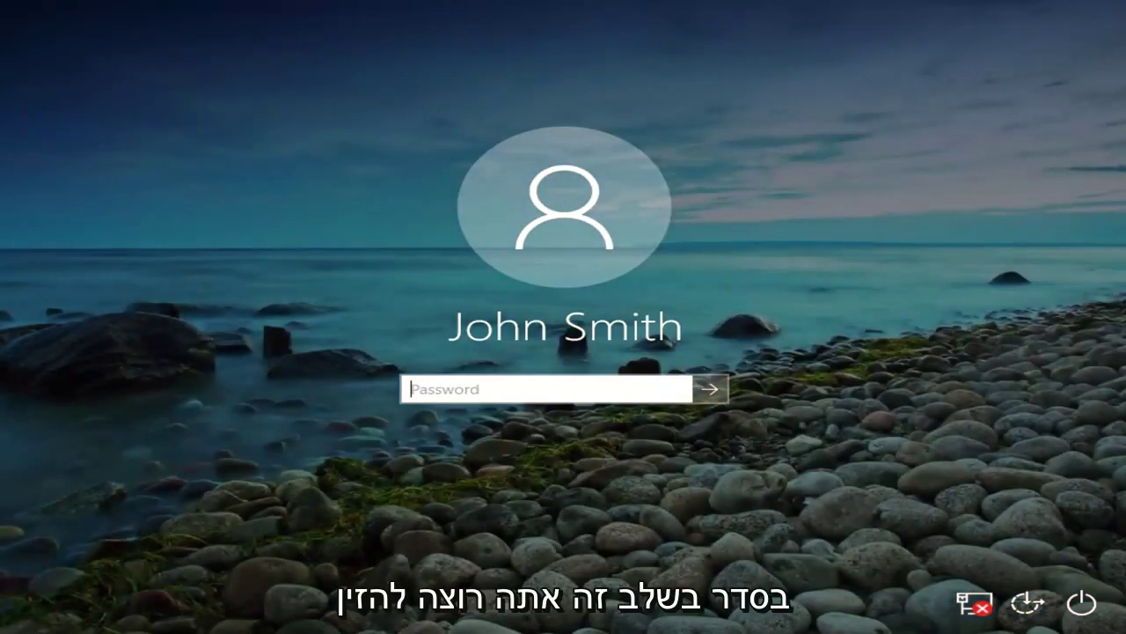
Step: Enter the account password and sign in to the Safe Mode desktop
{"action": "type", "text": "123"}
{"action": "key", "text": "BackSpace"}
{"action": "key", "text": "BackSpace"}
{"action": "key", "text": "BackSpace"}
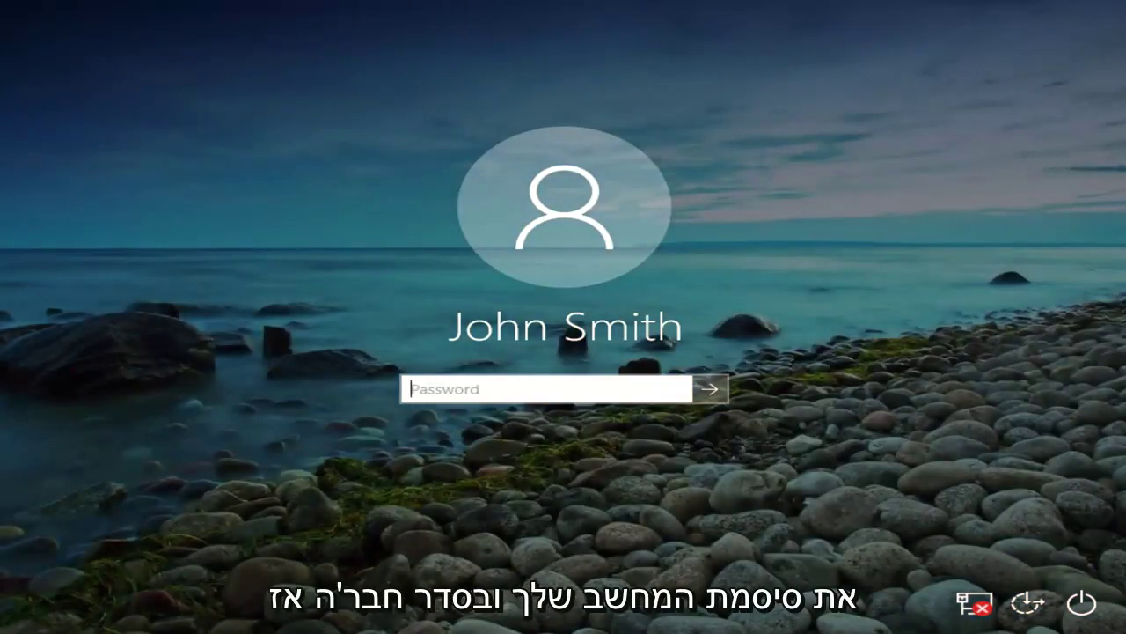
{"action": "type", "text": "123456"}
{"action": "key", "text": "Return"}
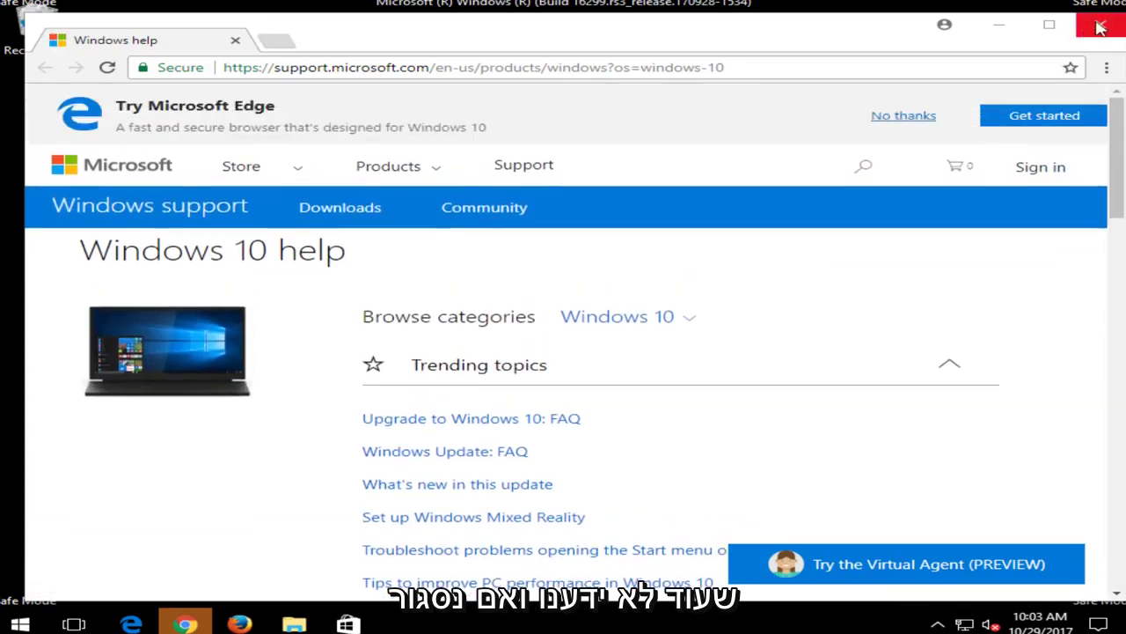
Step: Close the Google Chrome window showing the Windows 10 help page
{"action": "left_click", "coordinate": [1101, 24]}
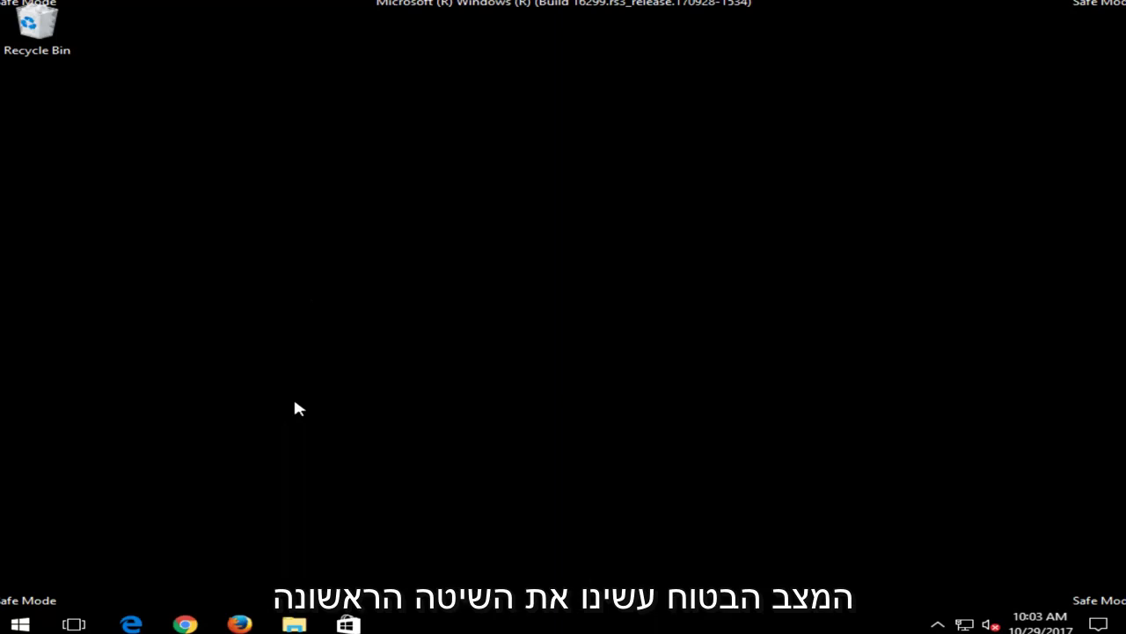
Step: Reopen System Configuration, uncheck Safe boot, apply, and exit without restarting
{"action": "left_click", "coordinate": [19, 624]}
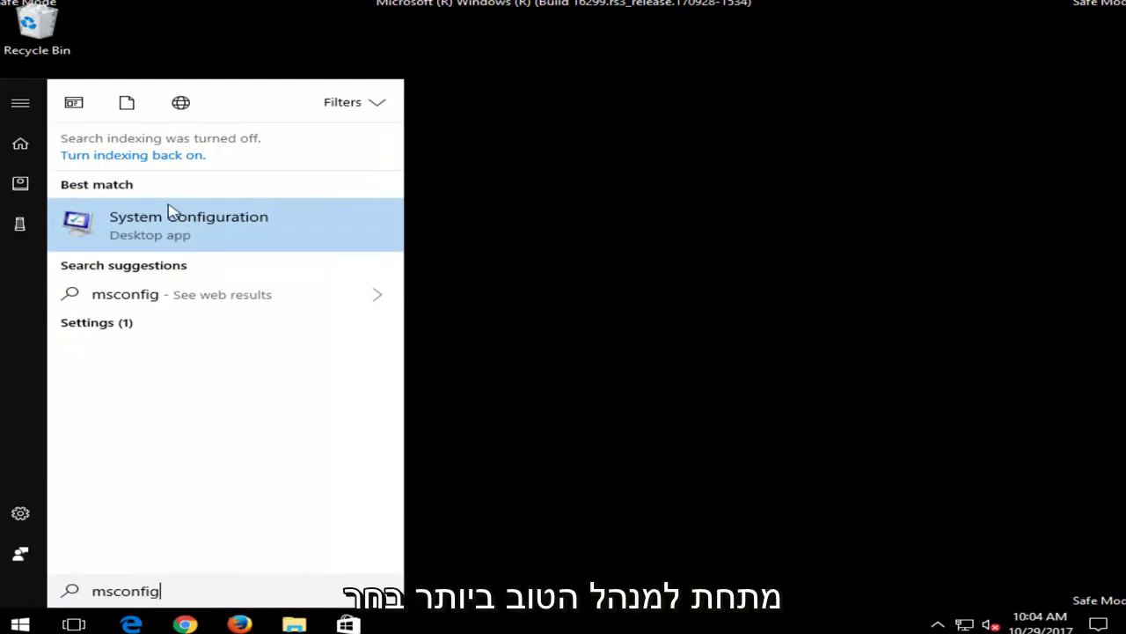
{"action": "left_click", "coordinate": [144, 223]}
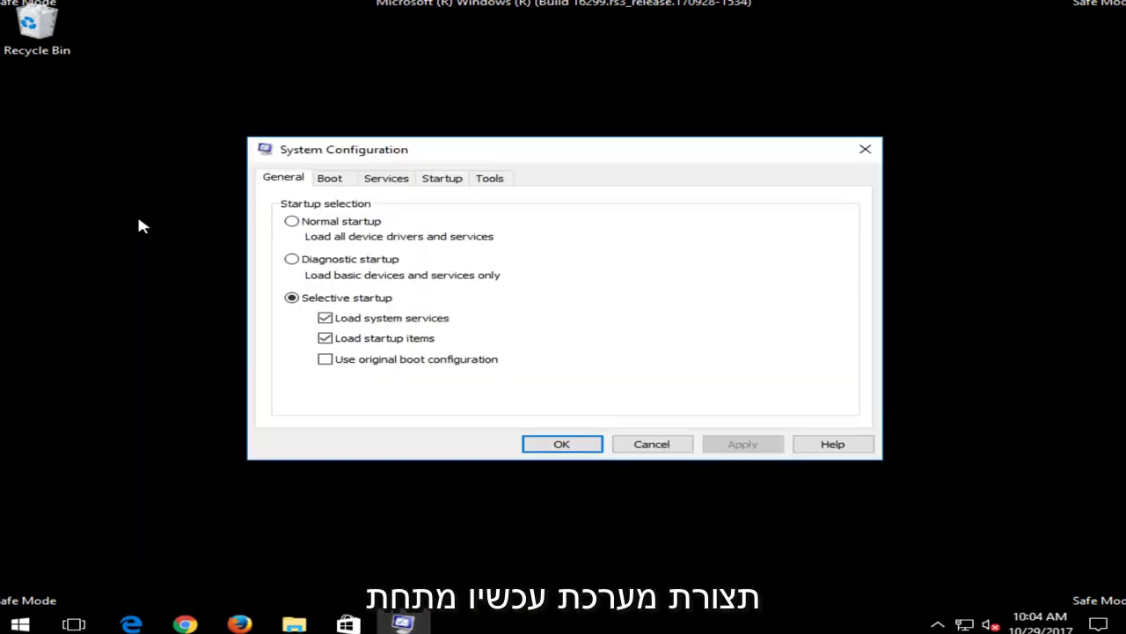
{"action": "left_click", "coordinate": [330, 178]}
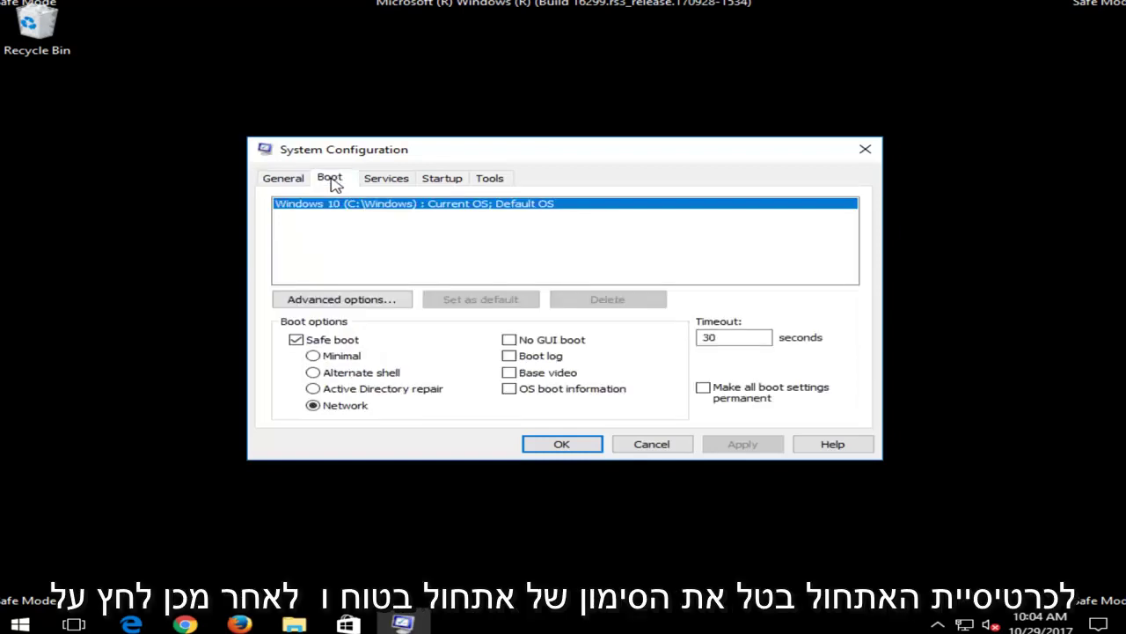
{"action": "left_click", "coordinate": [296, 341]}
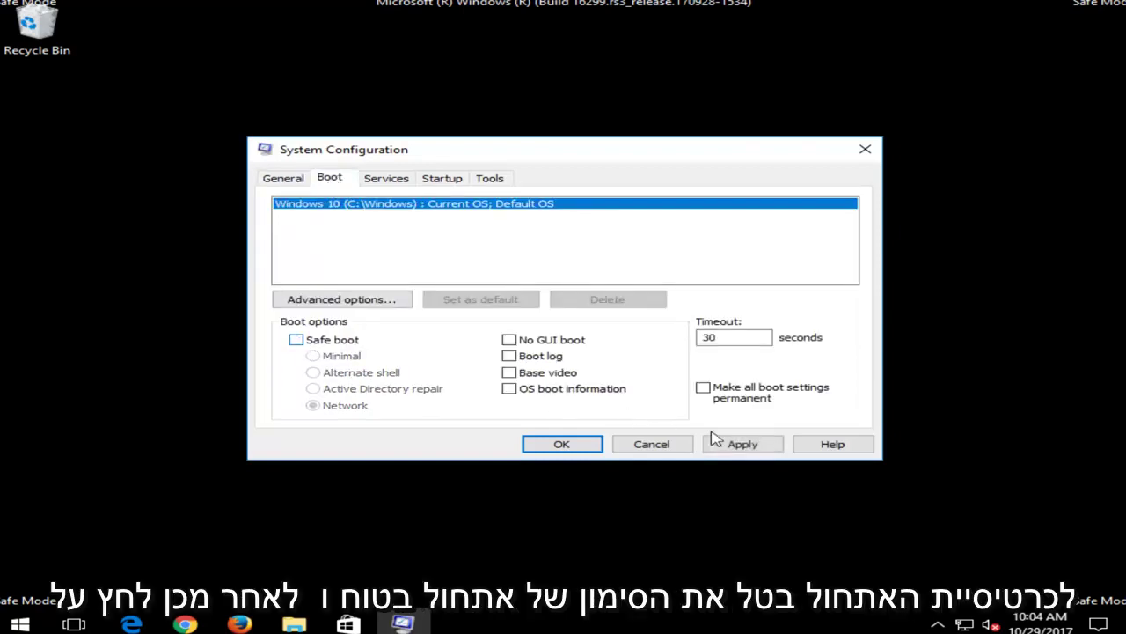
{"action": "left_click", "coordinate": [755, 447]}
{"action": "left_click", "coordinate": [588, 444]}
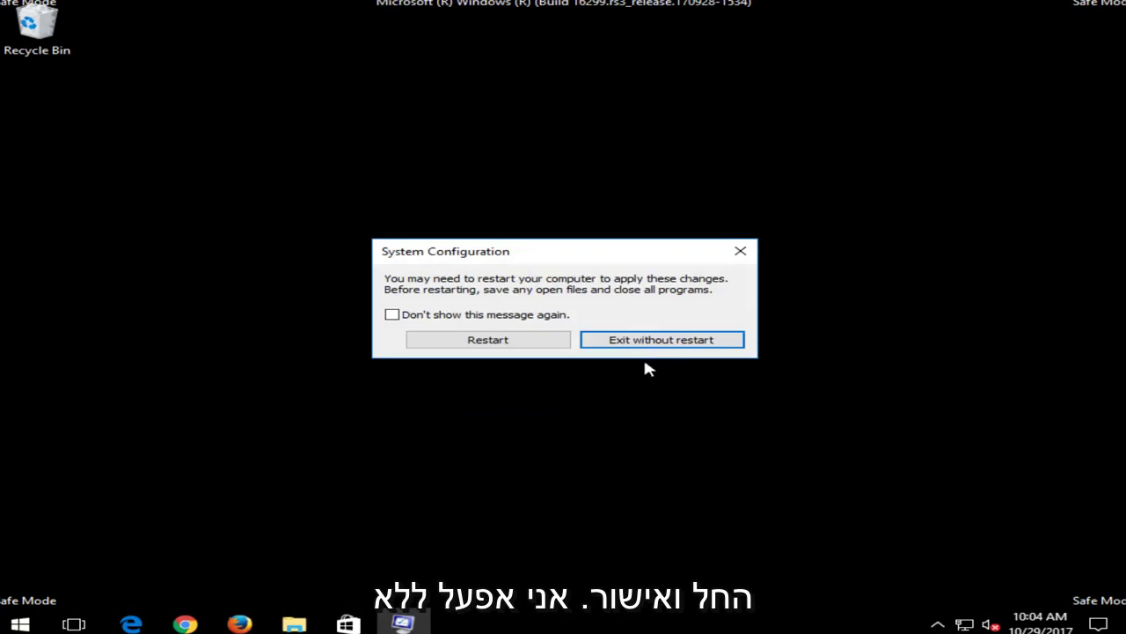
{"action": "left_click", "coordinate": [662, 340]}
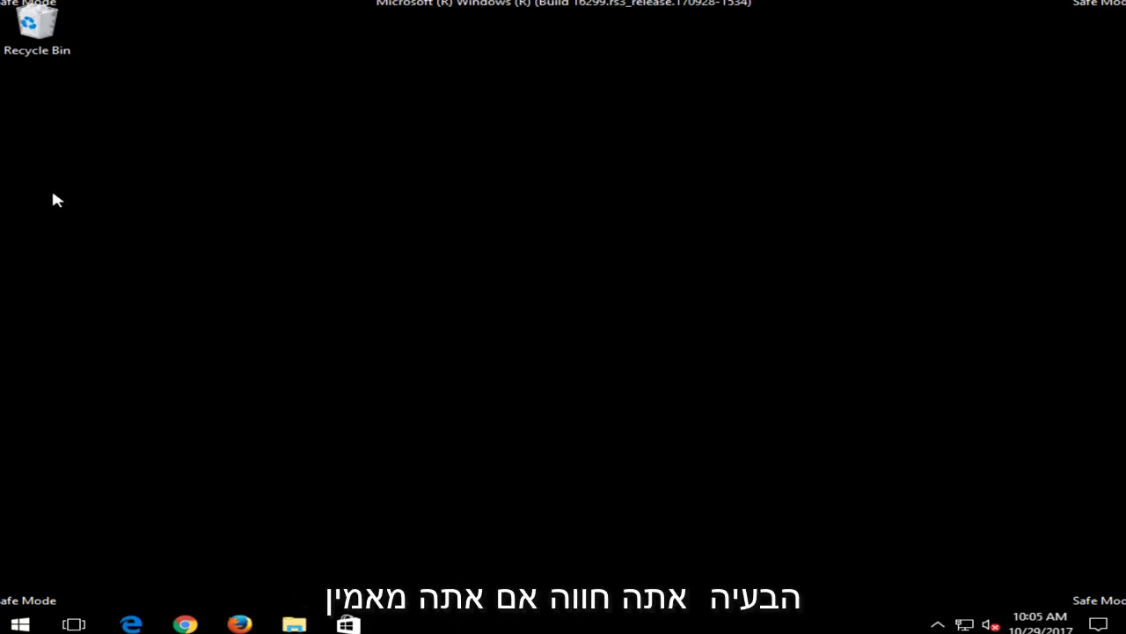
Step: Search Start for 'programs and features' and open Add or remove programs
{"action": "left_click", "coordinate": [25, 622]}
{"action": "type", "text": "propgr"}
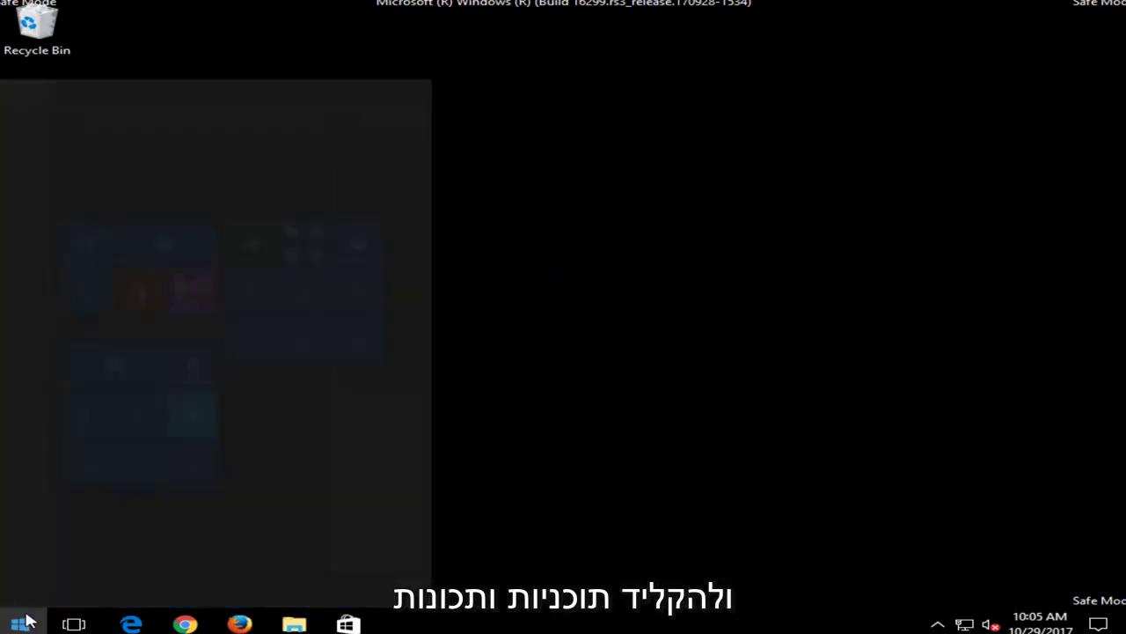
{"action": "key", "text": "BackSpace"}
{"action": "key", "text": "BackSpace"}
{"action": "key", "text": "BackSpace"}
{"action": "type", "text": "grams and e"}
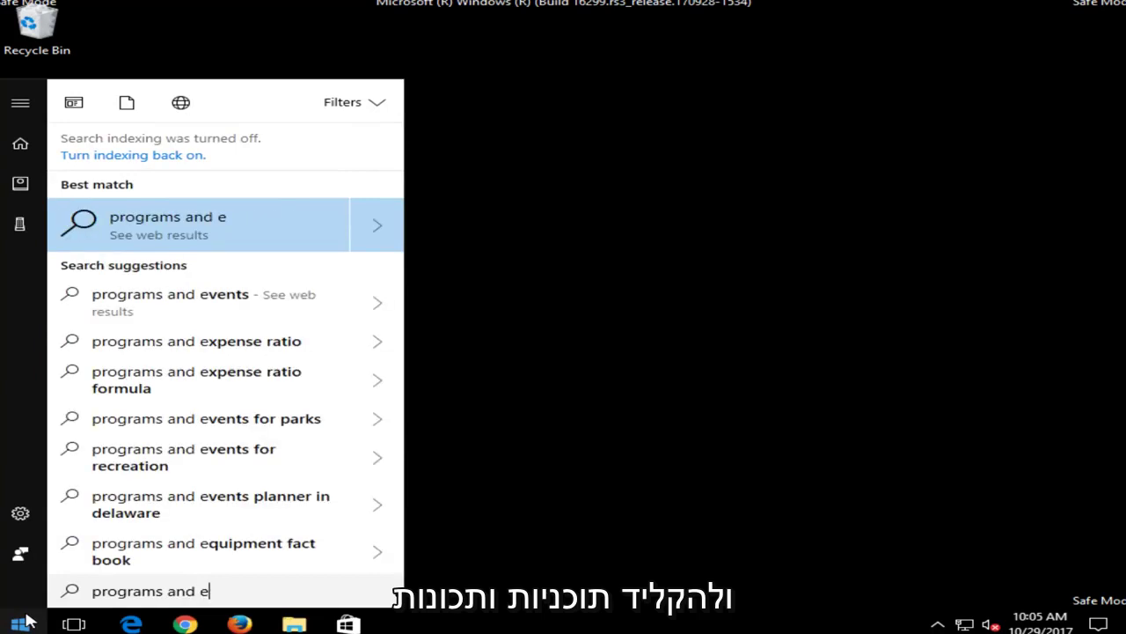
{"action": "key", "text": "BackSpace"}
{"action": "type", "text": "f"}
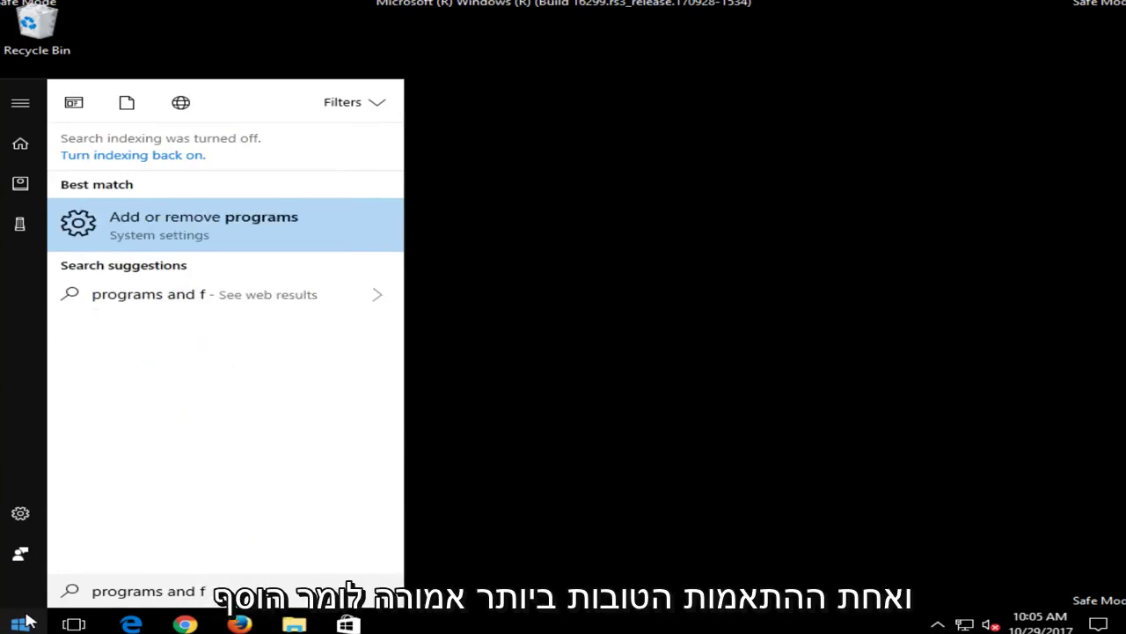
{"action": "left_click", "coordinate": [182, 224]}
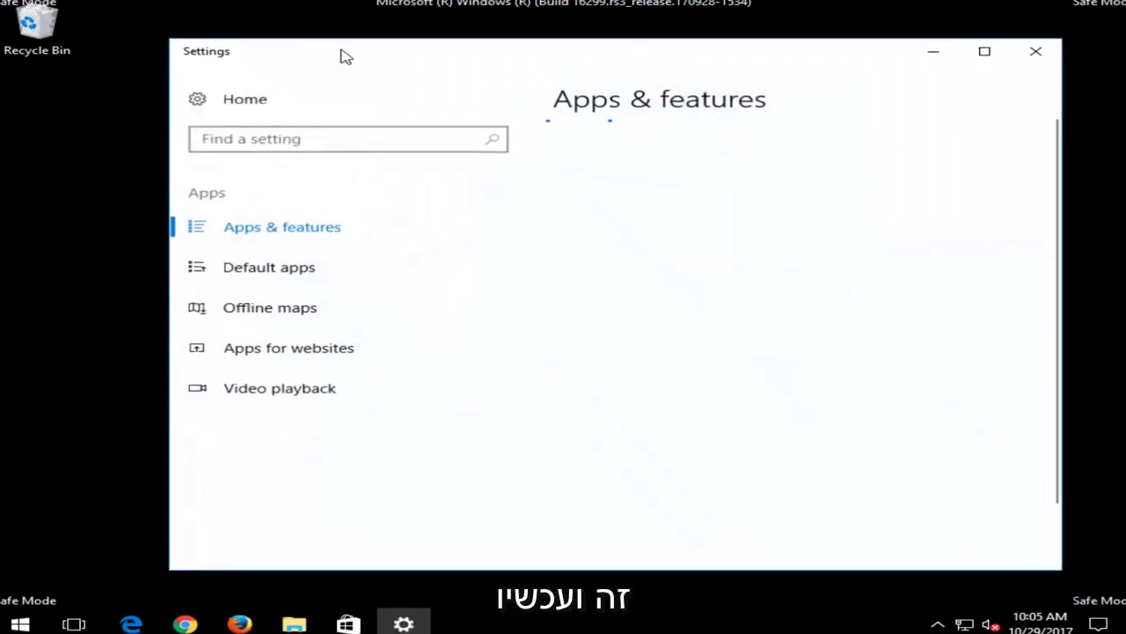
Step: Scroll the installed apps list and expand VMware Tools to show Modify and Uninstall
{"action": "left_click_drag", "start_coordinate": [345, 56], "coordinate": [338, 50]}
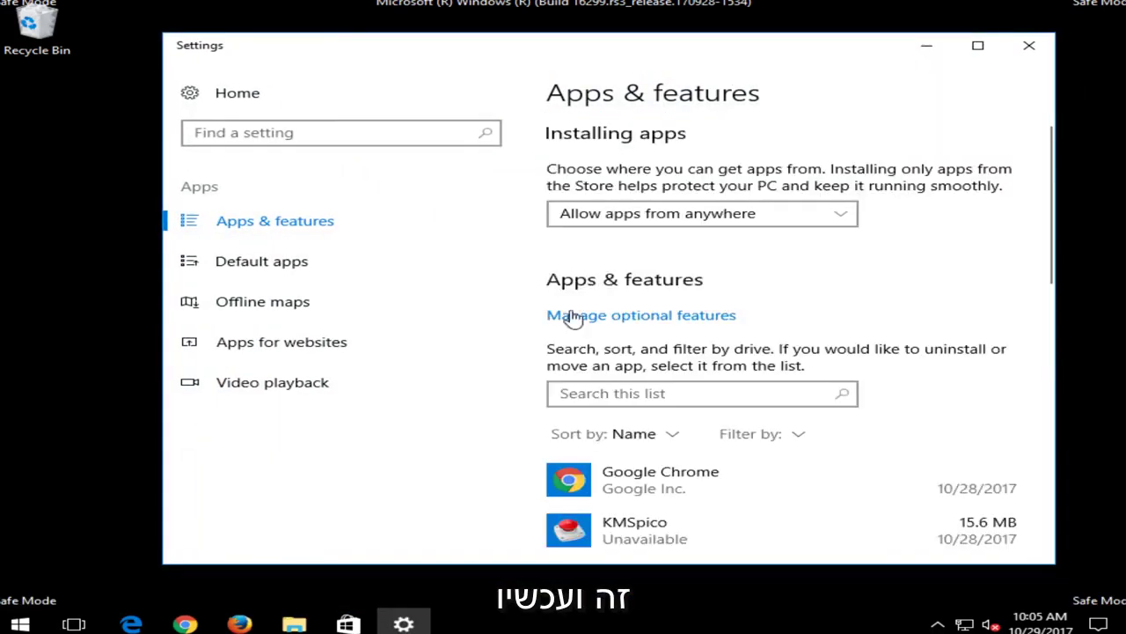
{"action": "scroll", "coordinate": [680, 387], "scroll_direction": "down", "scroll_amount": 10}
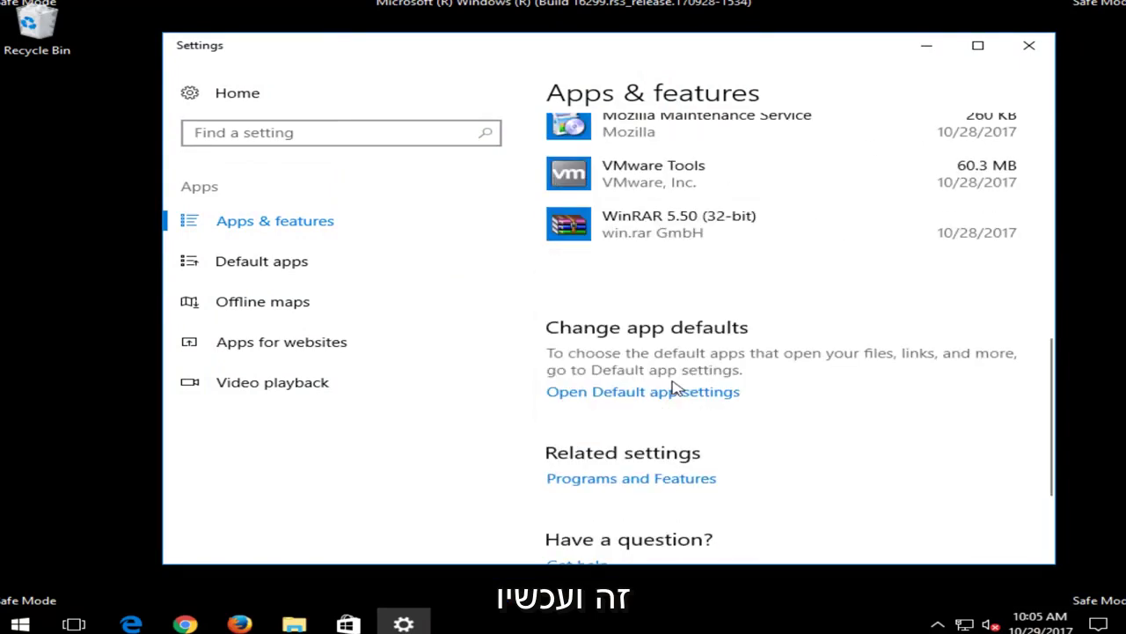
{"action": "scroll", "coordinate": [637, 184], "scroll_direction": "down", "scroll_amount": 2}
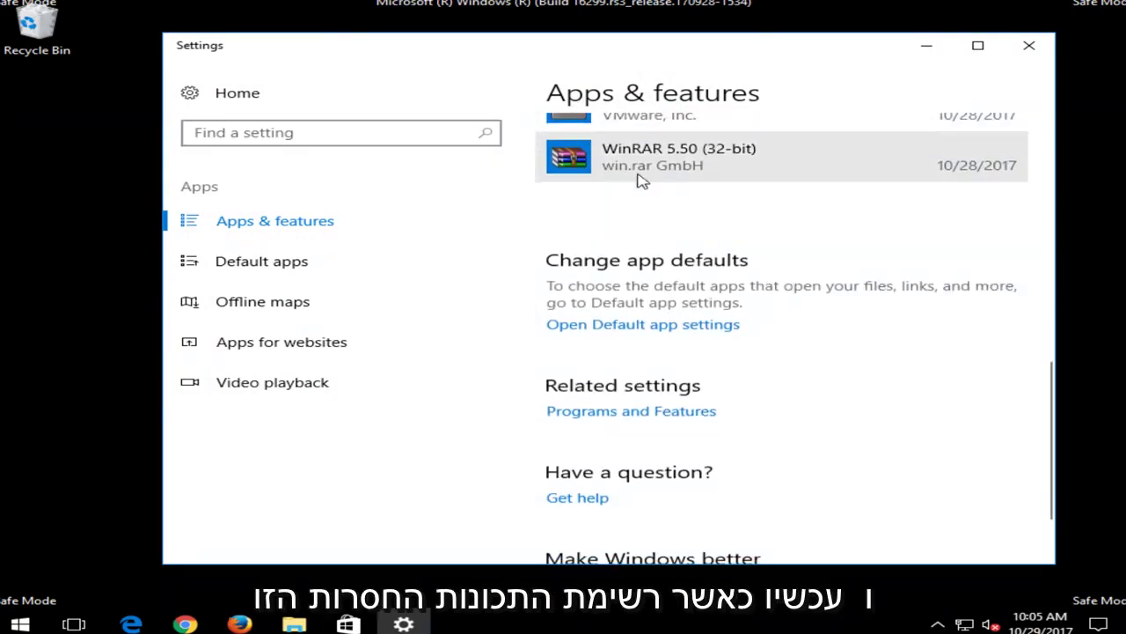
{"action": "scroll", "coordinate": [633, 220], "scroll_direction": "up", "scroll_amount": 2}
{"action": "left_click", "coordinate": [651, 182]}
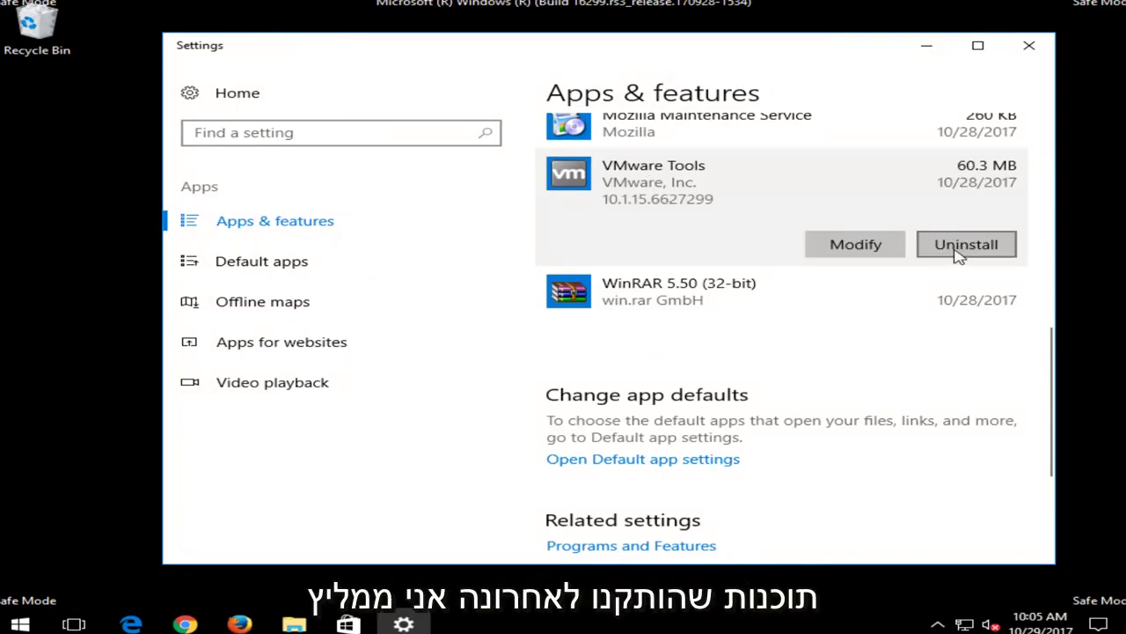
Step: Close Settings and search Start for 'recovery'
{"action": "left_click", "coordinate": [1048, 55]}
{"action": "left_click", "coordinate": [21, 624]}
{"action": "type", "text": "reco"}
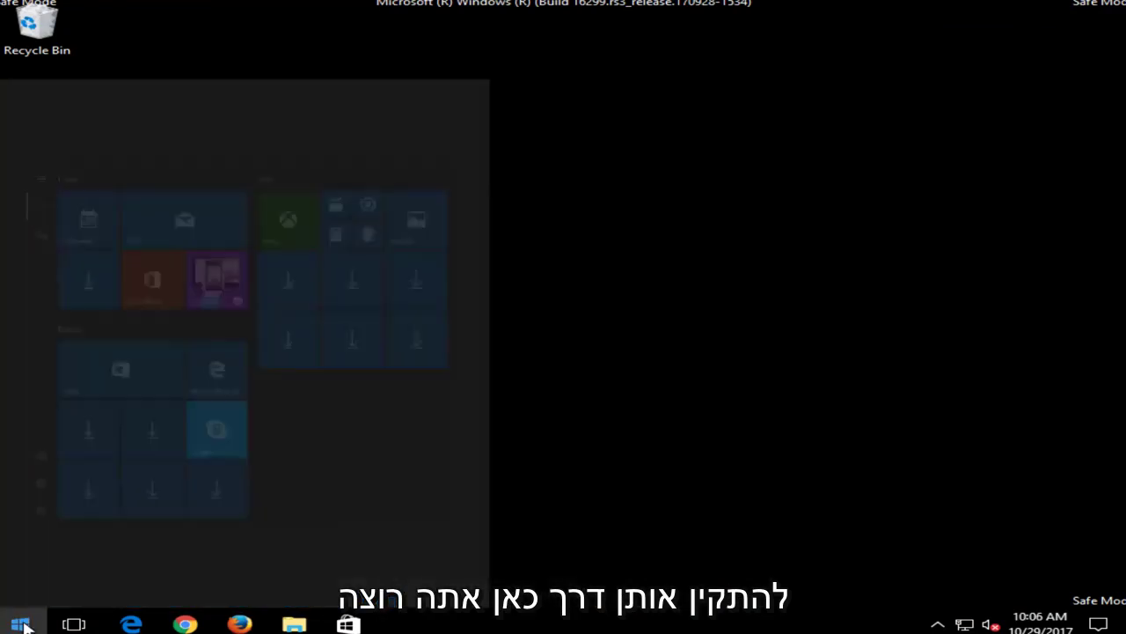
{"action": "type", "text": "very"}
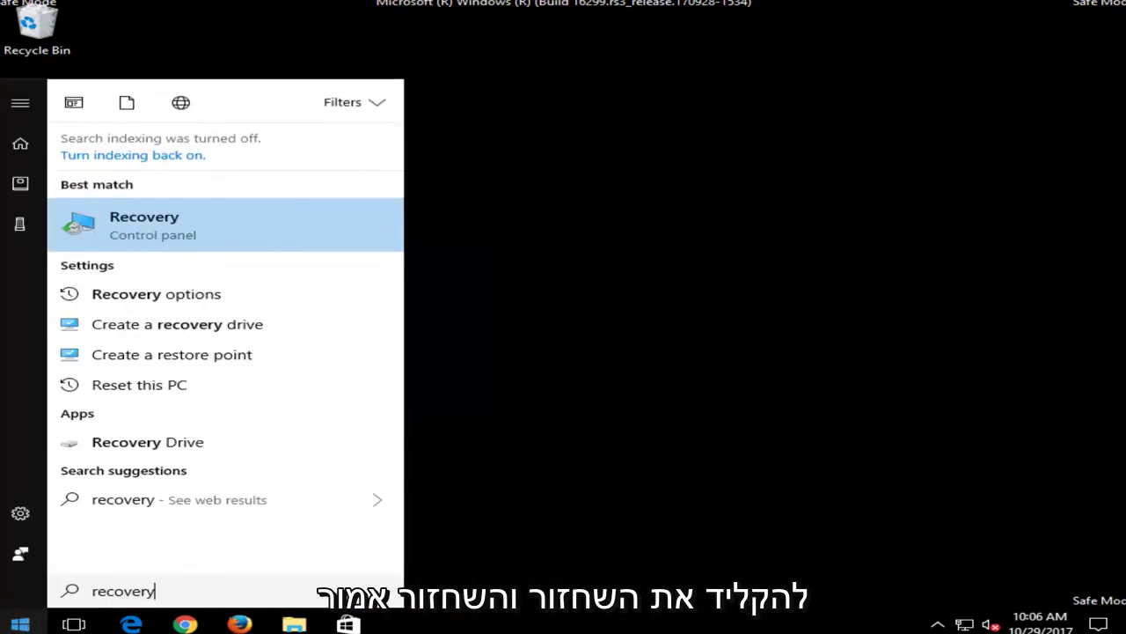
Step: Open the Recovery control panel, then launch and cancel System Restore
{"action": "left_click", "coordinate": [125, 233]}
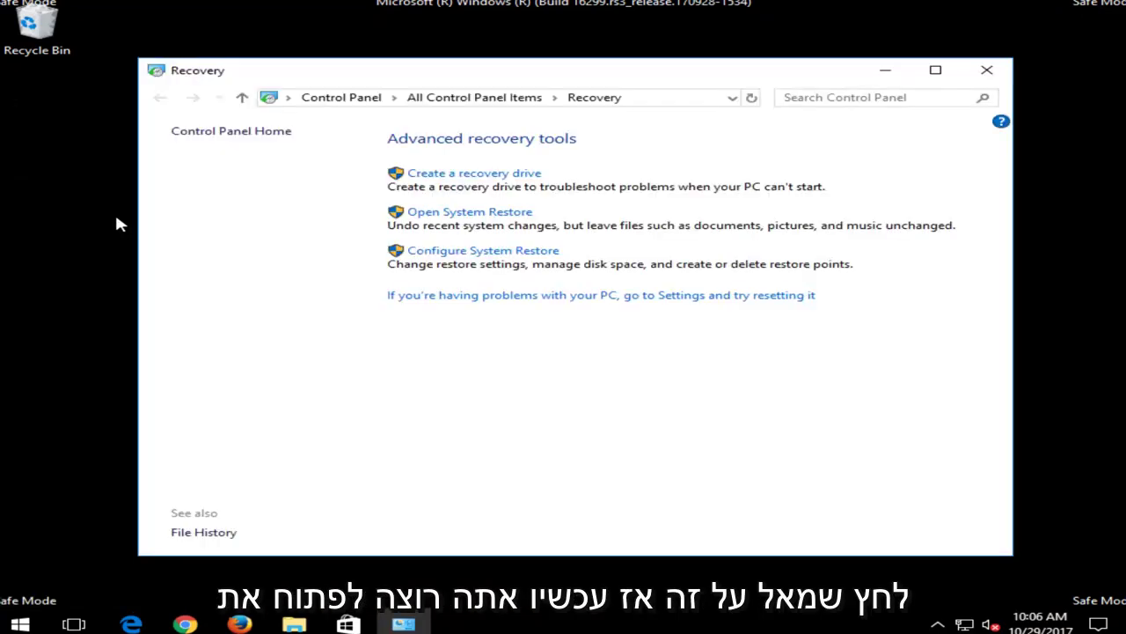
{"action": "left_click", "coordinate": [448, 215]}
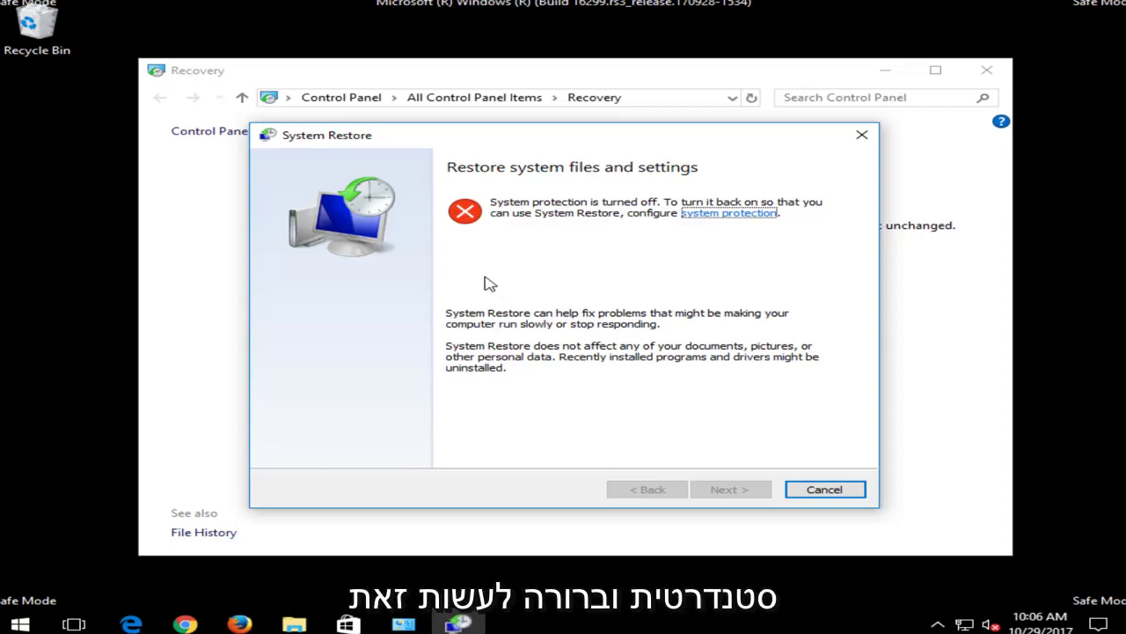
{"action": "left_click", "coordinate": [812, 489]}
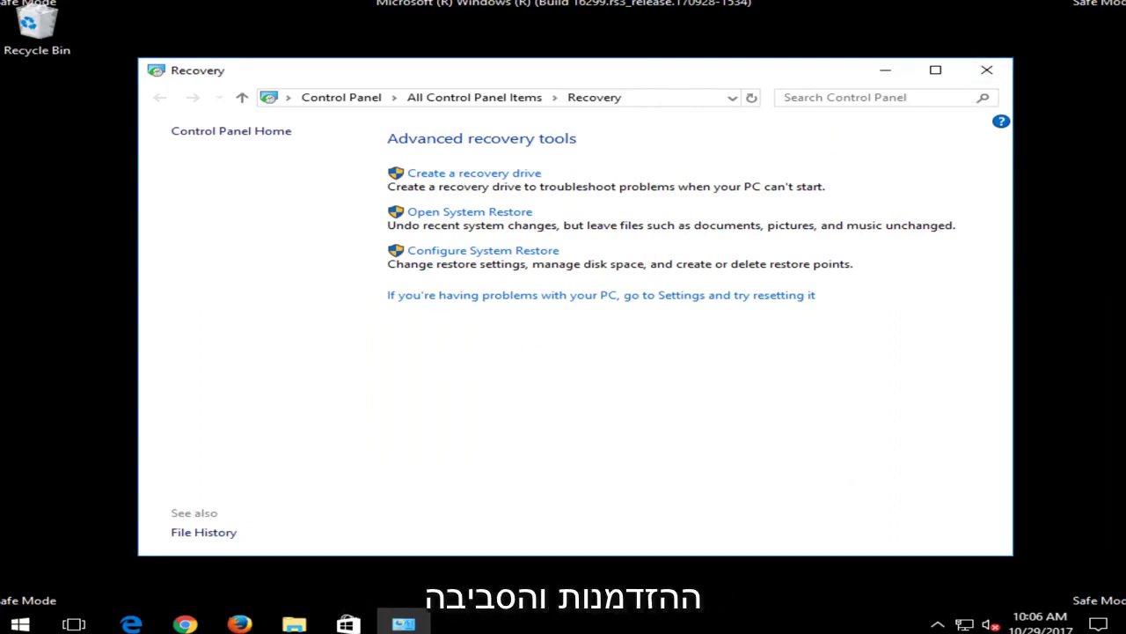
{"action": "left_click", "coordinate": [987, 70]}
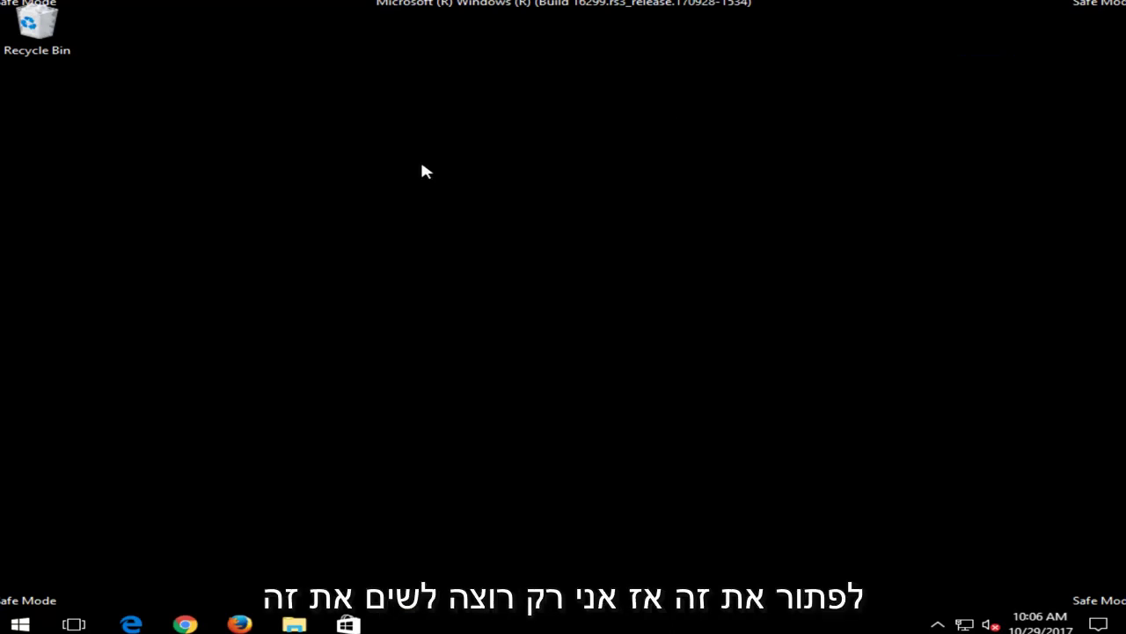